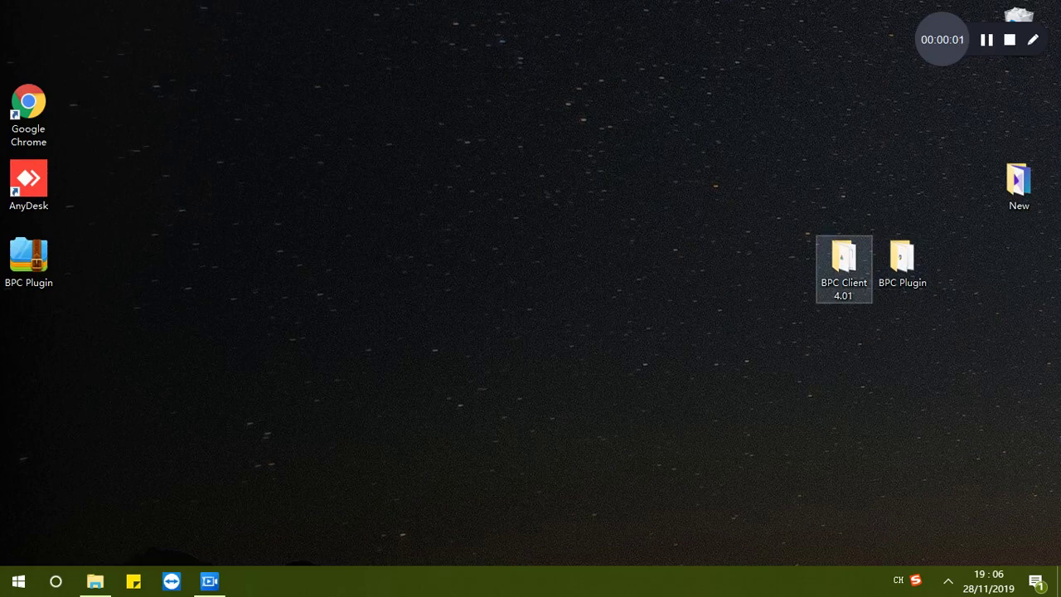
# Launch BPC-Client.exe from the BPC Client 4.01 folder, showing a disconnected device at 192.168.1.253.
pyautogui.click(844, 266)
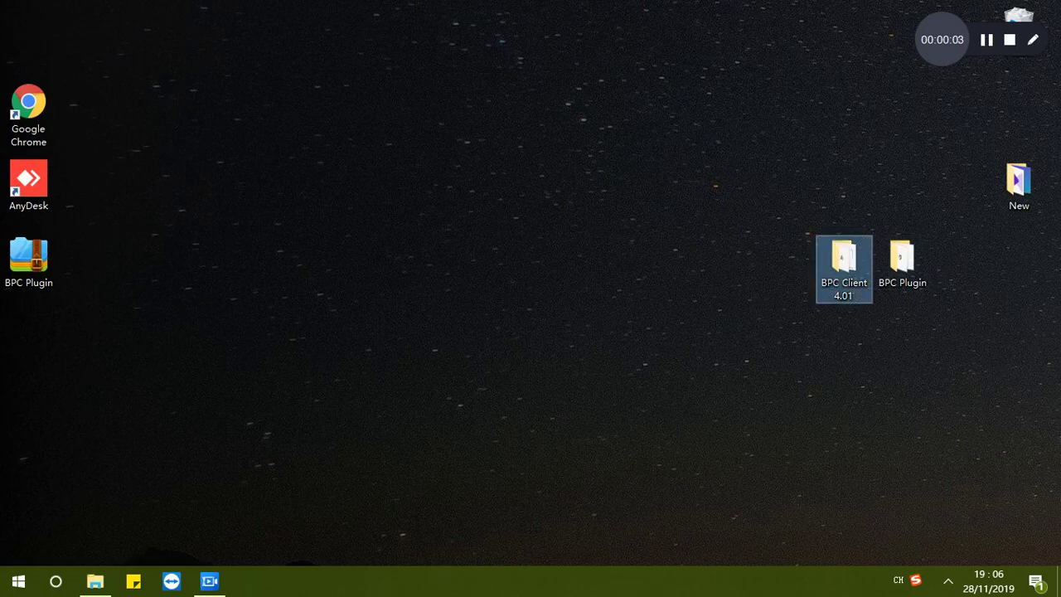
pyautogui.keyDown('ctrl'); pyautogui.click(902, 263); pyautogui.keyUp('ctrl')
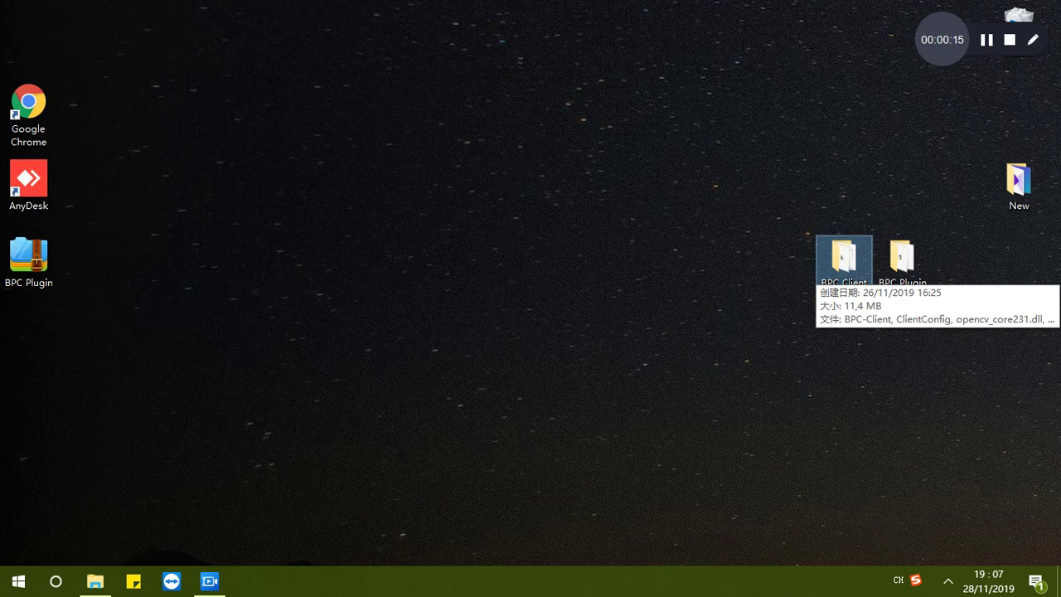
pyautogui.doubleClick(844, 259)
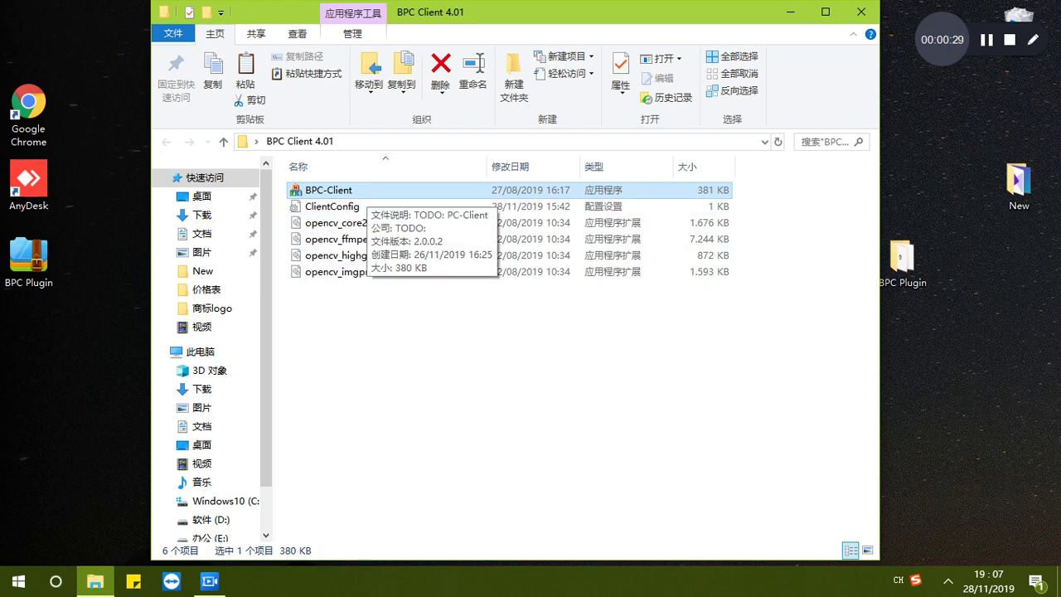
pyautogui.doubleClick(356, 192)
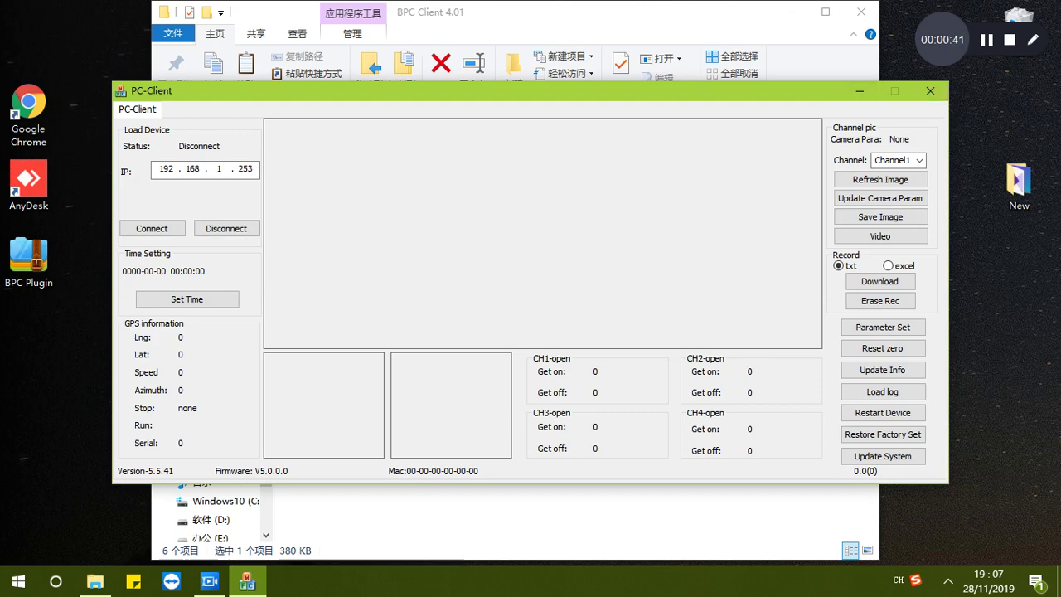
# Close PC-Client and browse the BPC Plugin folder's vcredist installers, selecting vcredist_x86_2003.
pyautogui.click(930, 90)
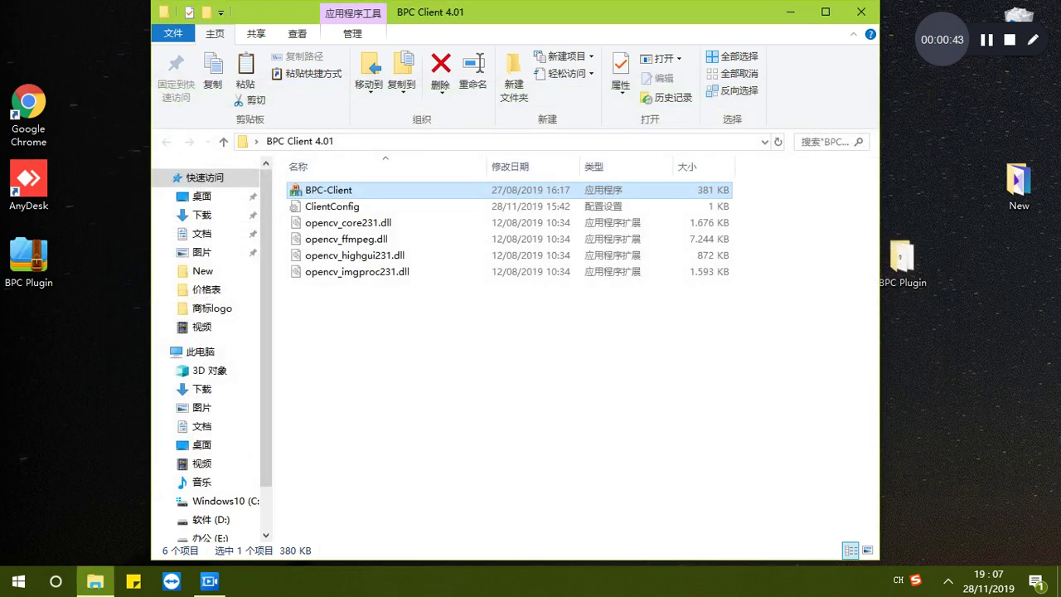
pyautogui.click(790, 11)
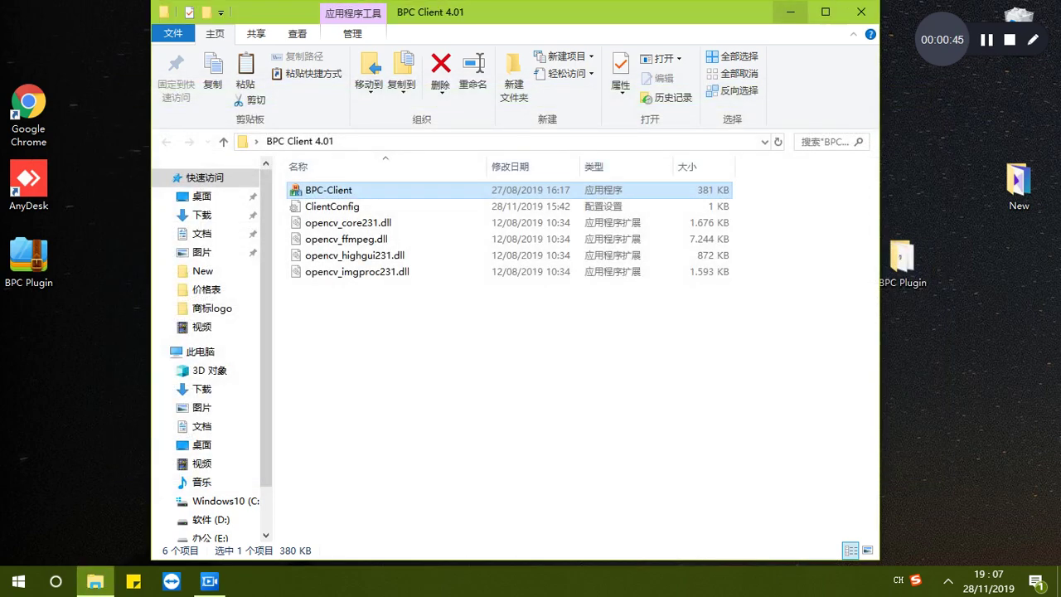
pyautogui.doubleClick(902, 261)
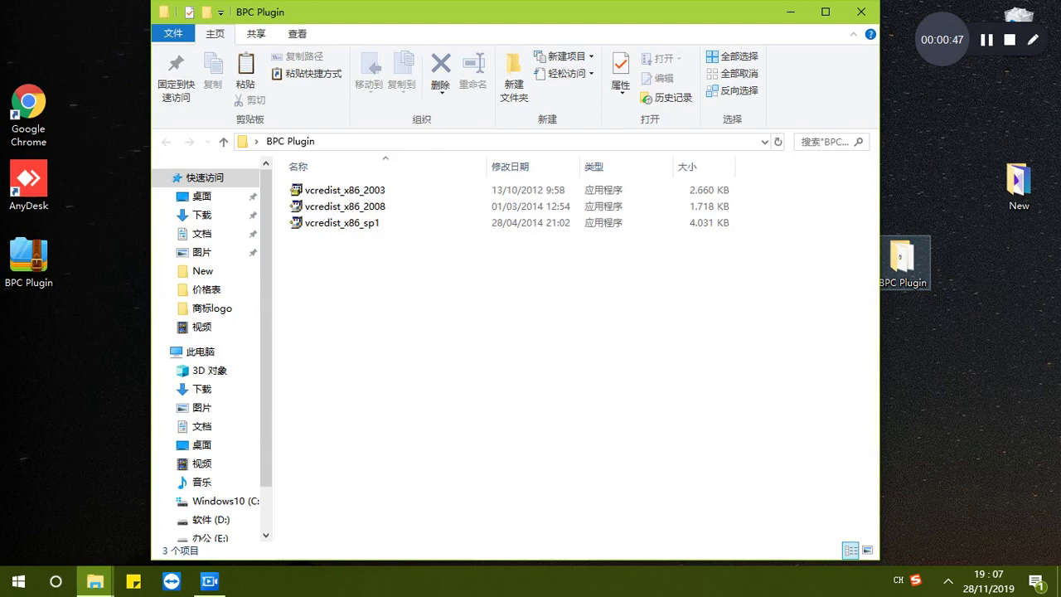
pyautogui.click(340, 190)
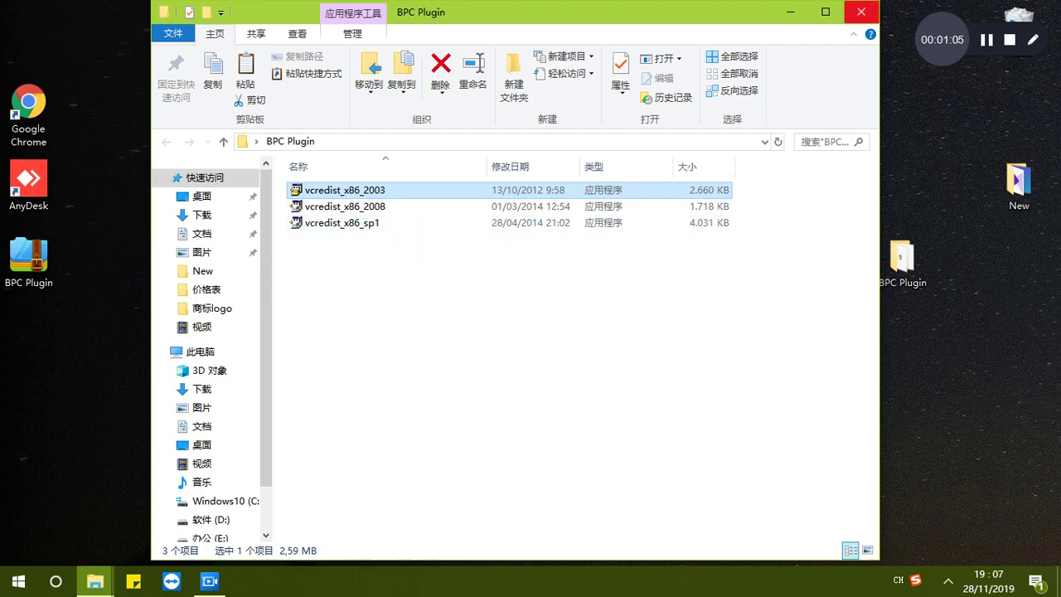
# Close the BPC Plugin folder and relaunch BPC-Client from the BPC Client 4.01 folder.
pyautogui.click(862, 12)
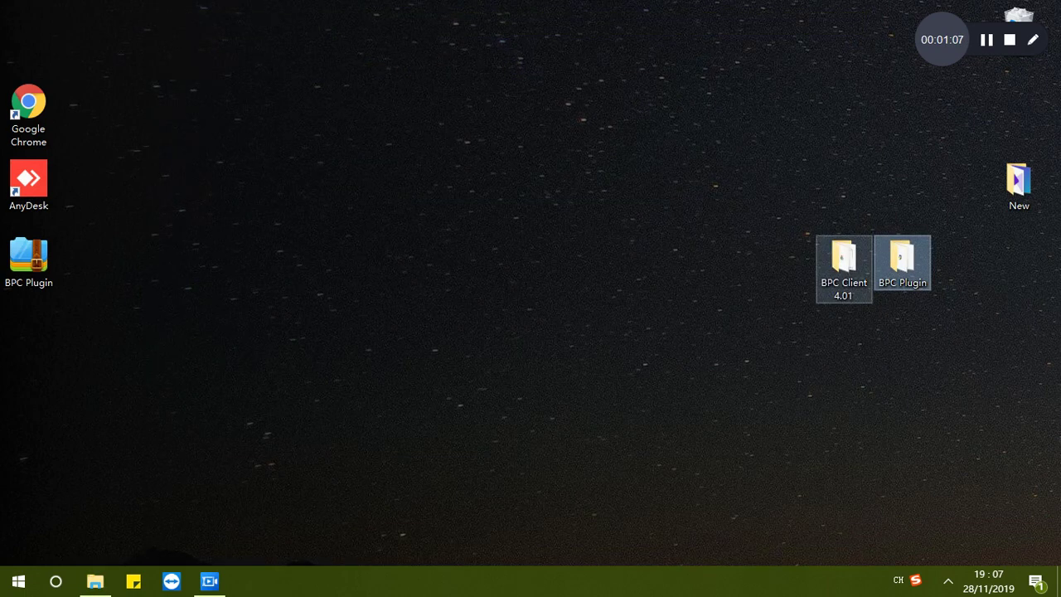
pyautogui.doubleClick(844, 264)
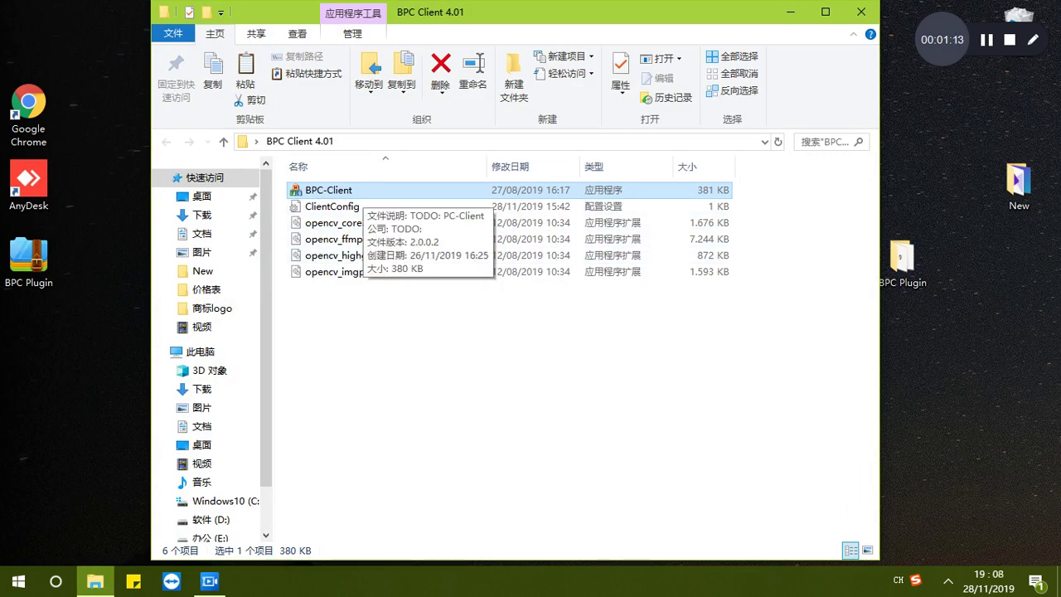
pyautogui.press('Return')
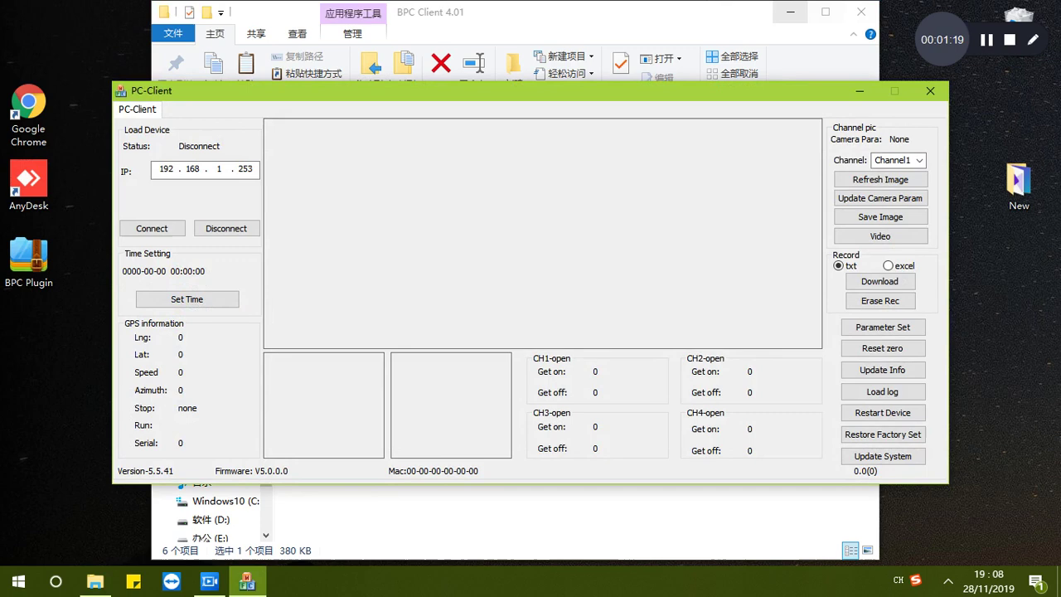
# Confirm device IP 192.168.1.253 in PC-Client and try Connect; status stays Disconnect.
pyautogui.click(861, 11)
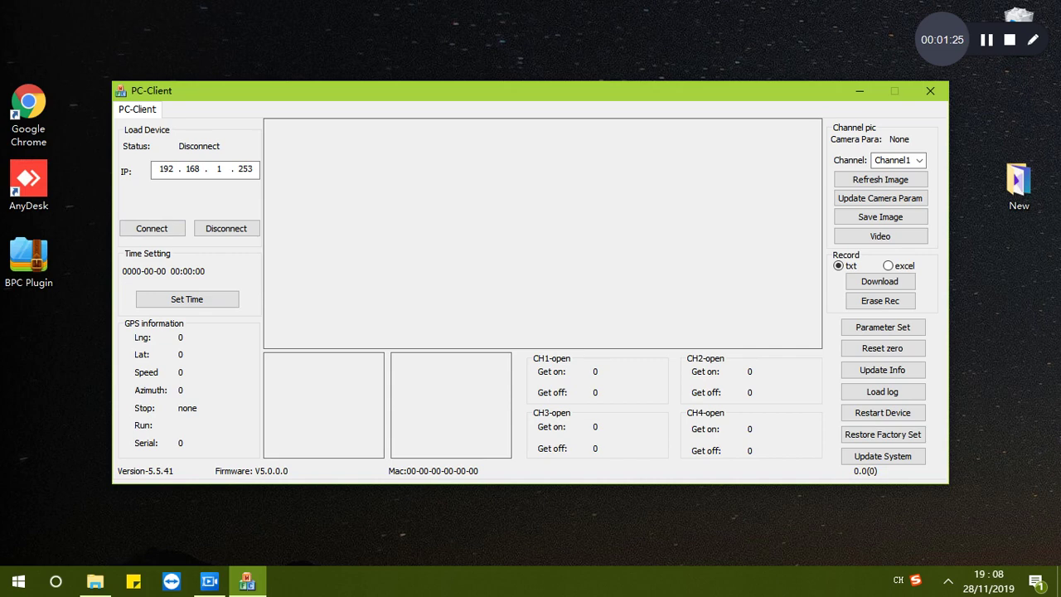
pyautogui.press('Tab')
pyautogui.press('.')
pyautogui.press('.')
pyautogui.press('.')
pyautogui.write('253')
pyautogui.click(152, 228)
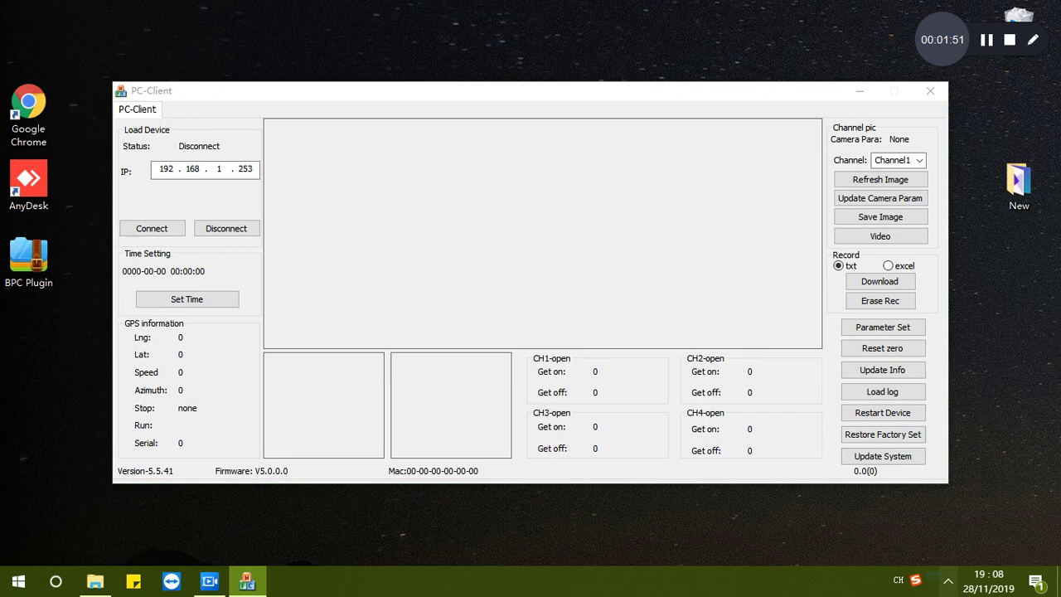
# Open 网络和 Internet 设置 from the taskbar network flyout.
pyautogui.click(948, 580)
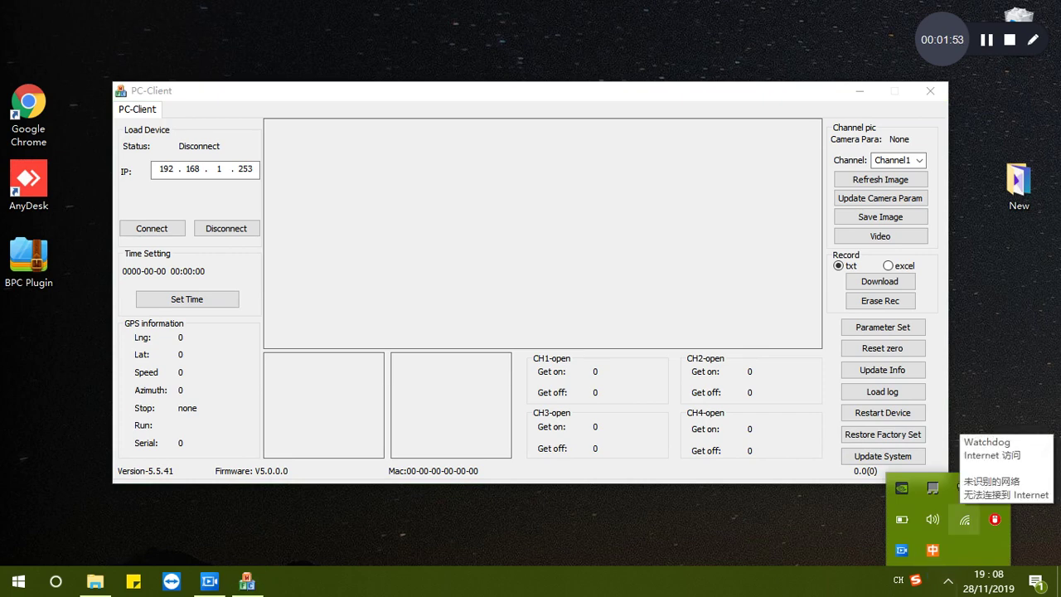
pyautogui.click(965, 519)
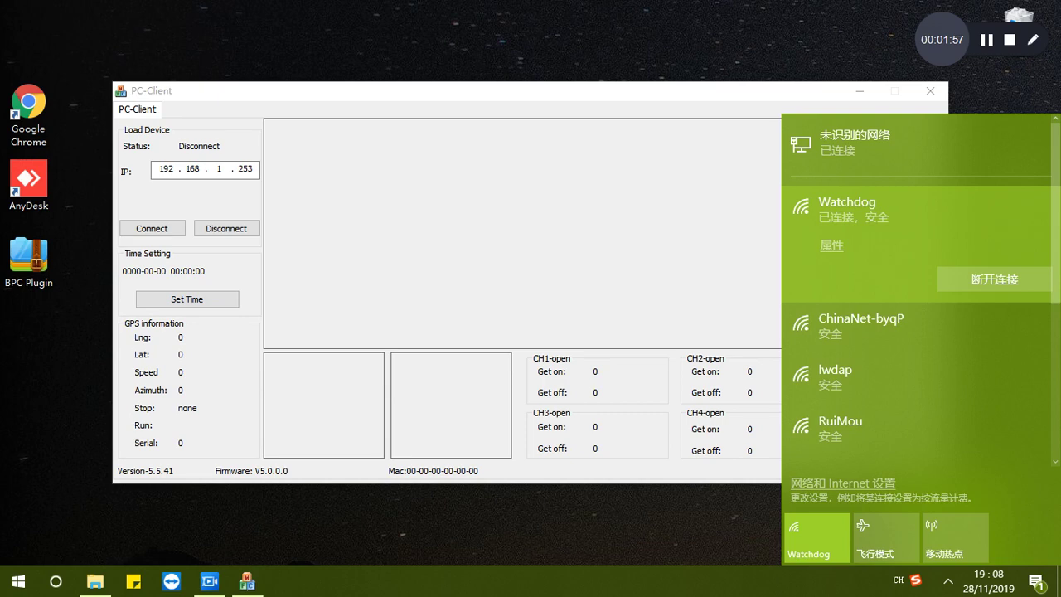
pyautogui.press('Escape')
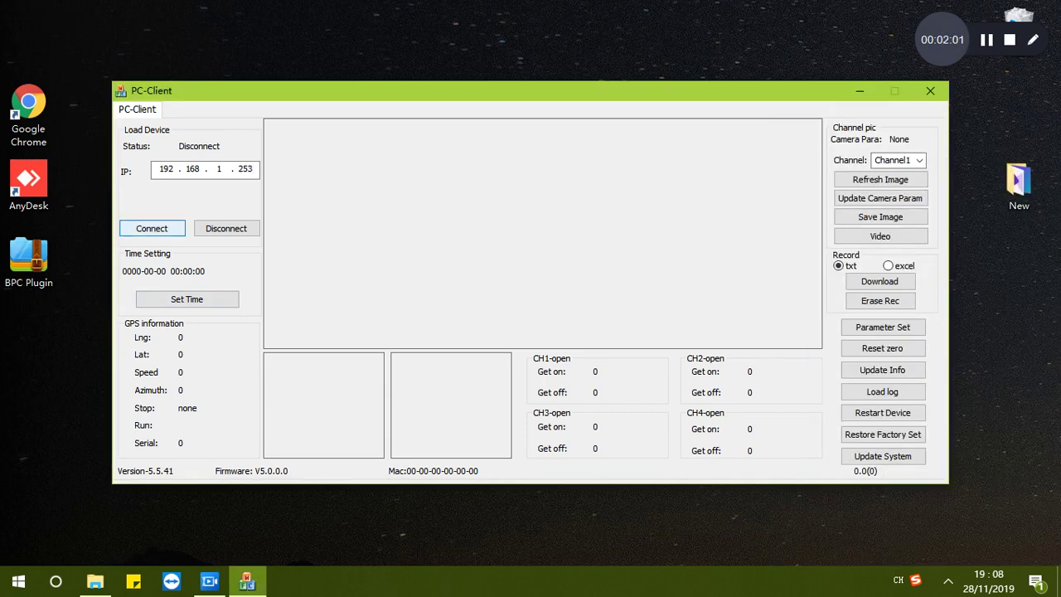
pyautogui.click(948, 581)
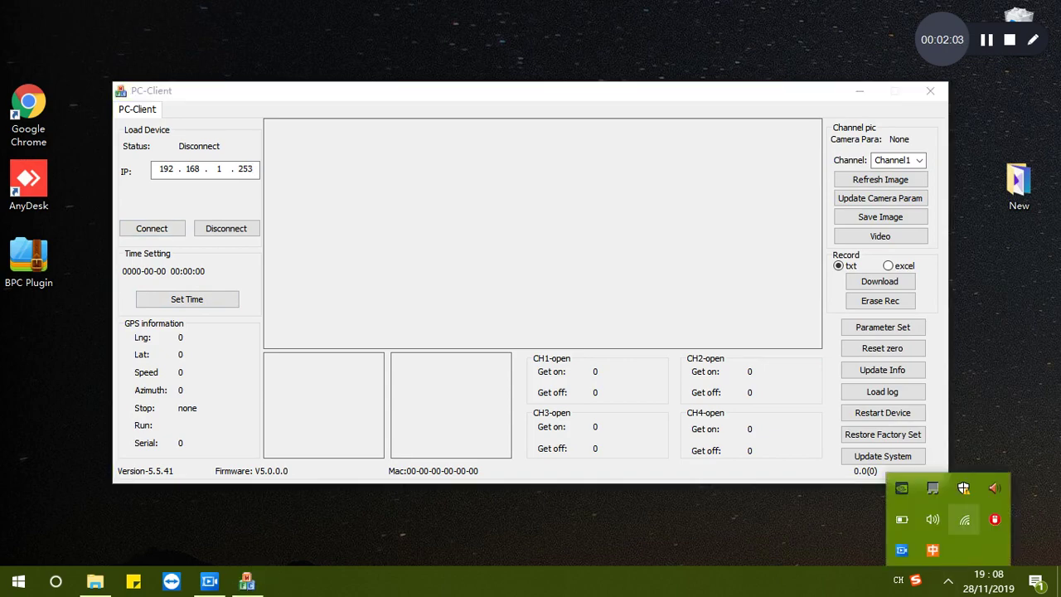
pyautogui.click(964, 520)
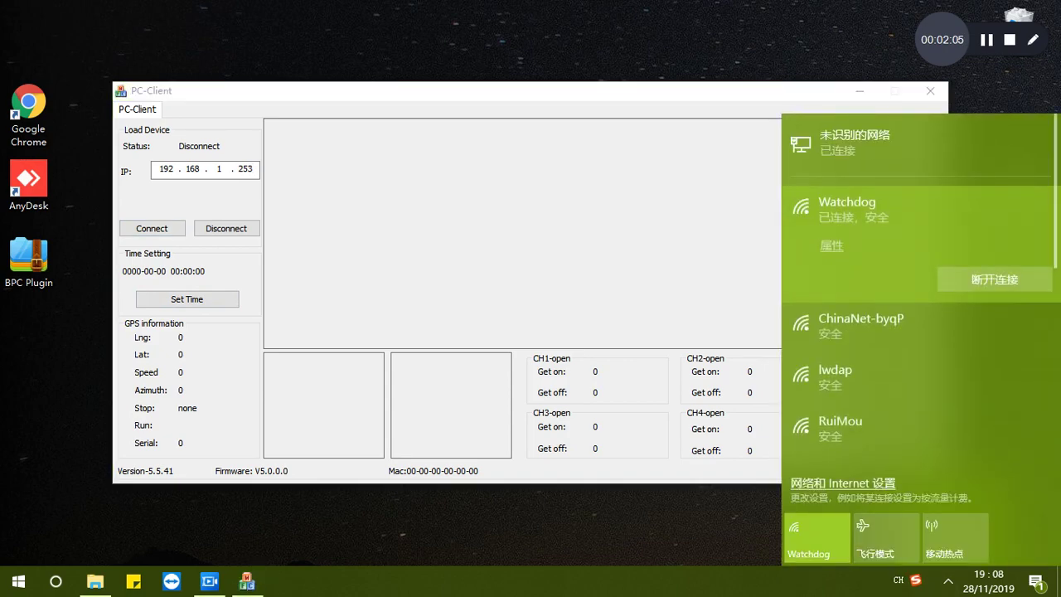
pyautogui.click(843, 483)
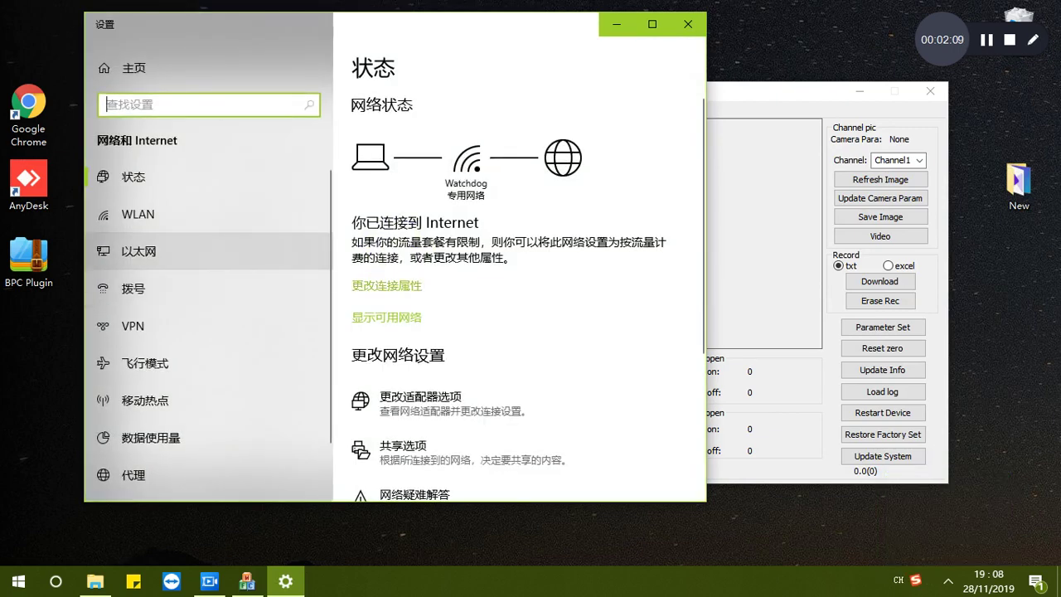
# Open the 以太网 adapter's 属性 window (Realtek PCIe GbE) via 更改适配器选项.
pyautogui.click(137, 251)
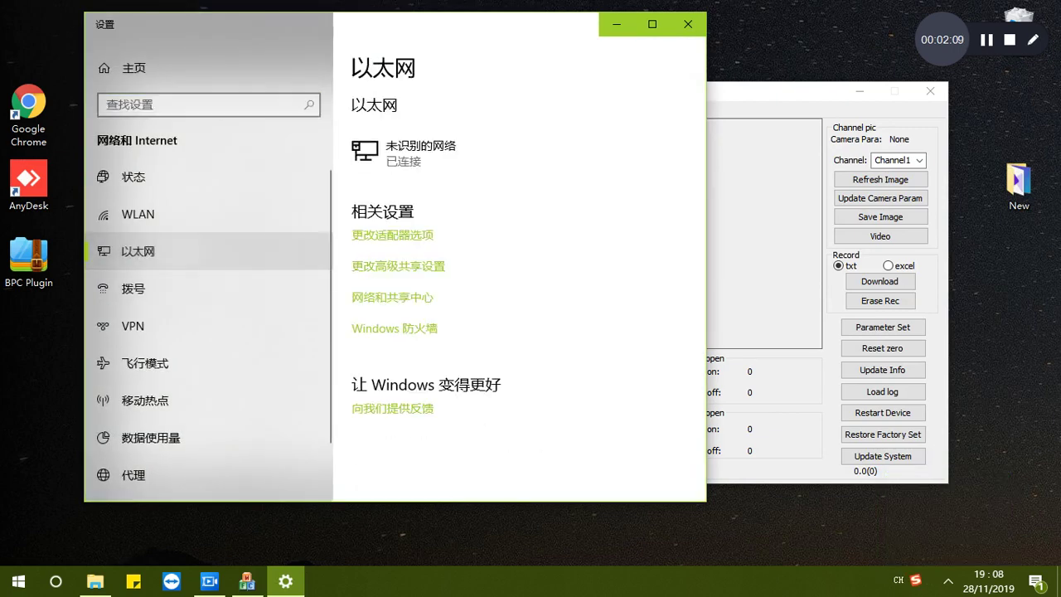
pyautogui.click(392, 235)
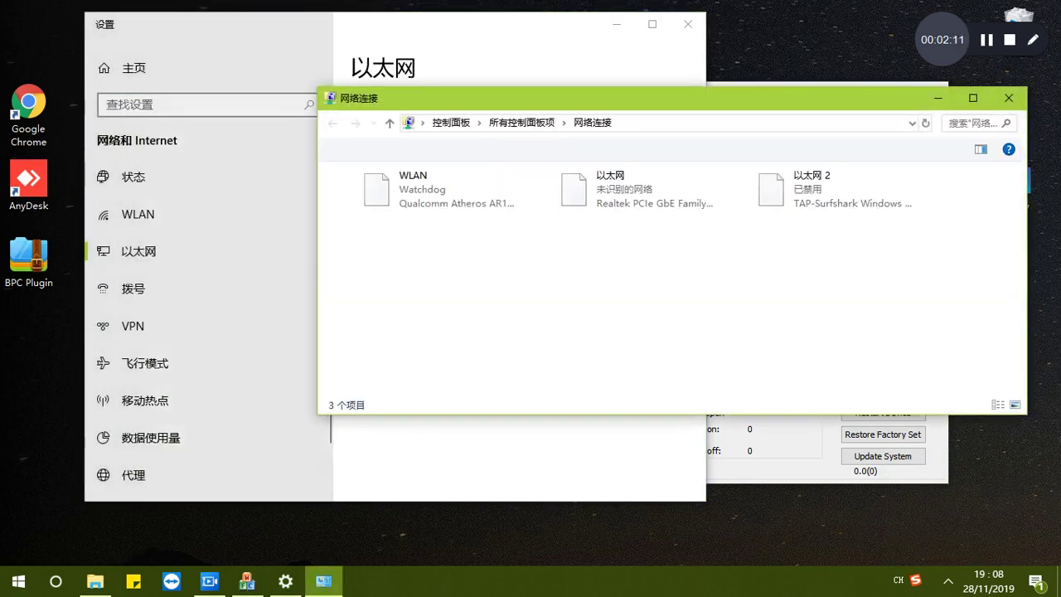
pyautogui.click(630, 193)
pyautogui.rightClick(630, 192)
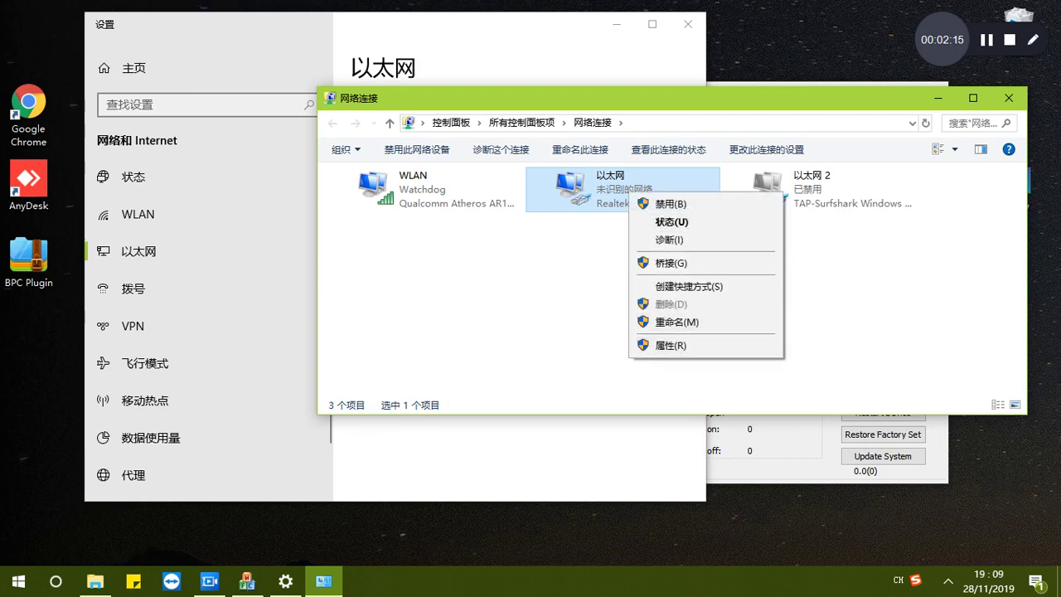
pyautogui.click(614, 24)
pyautogui.rightClick(630, 192)
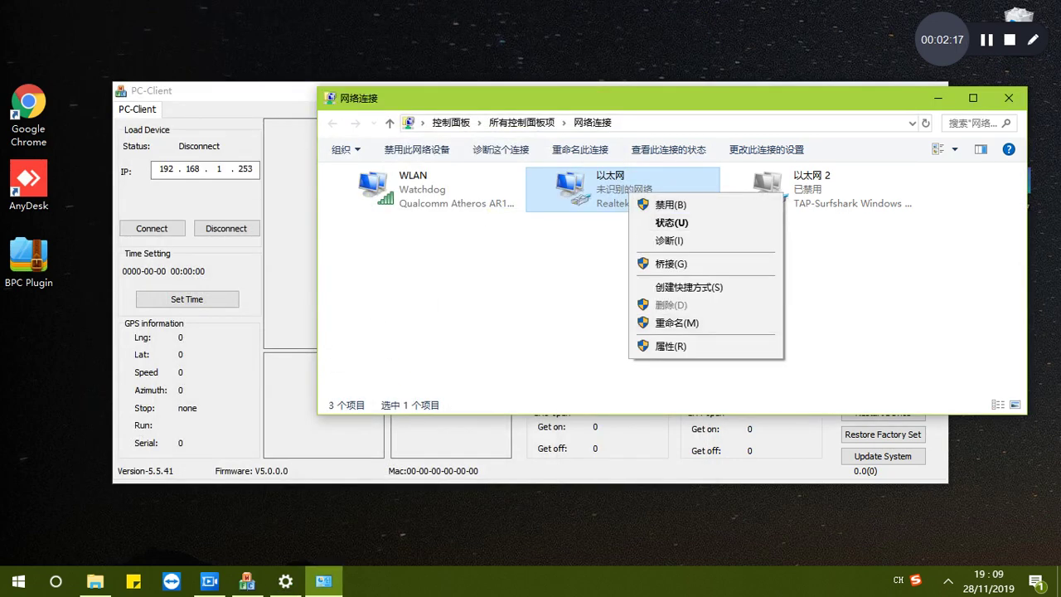
pyautogui.click(680, 346)
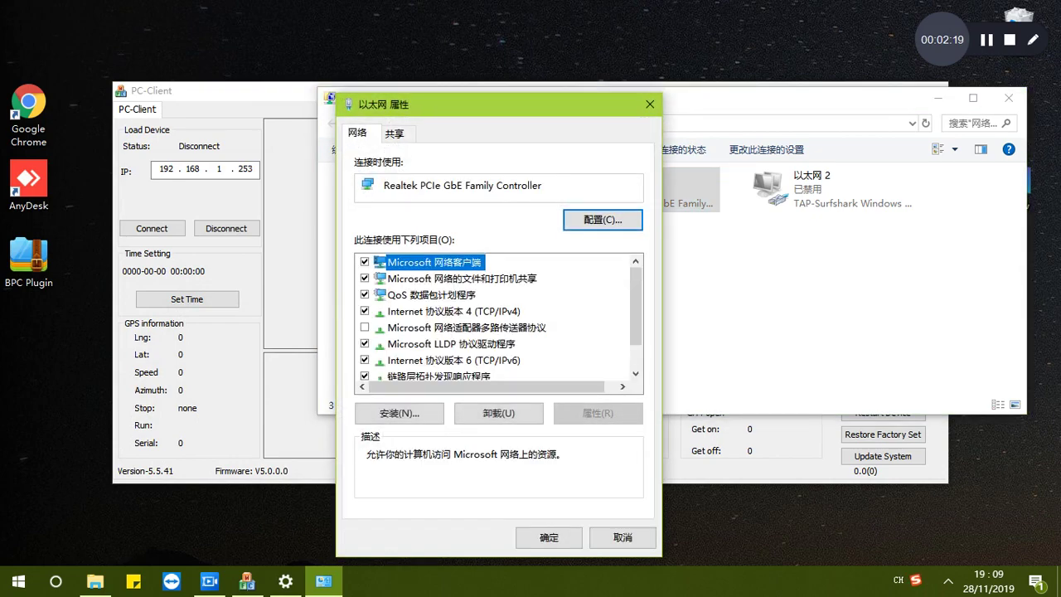
# Set Ethernet IPv4 to static 192.168.1.112, mask 255.255.255.0, gateway and DNS 192.168.1.1.
pyautogui.doubleClick(447, 311)
pyautogui.hotkey('alt', 's')
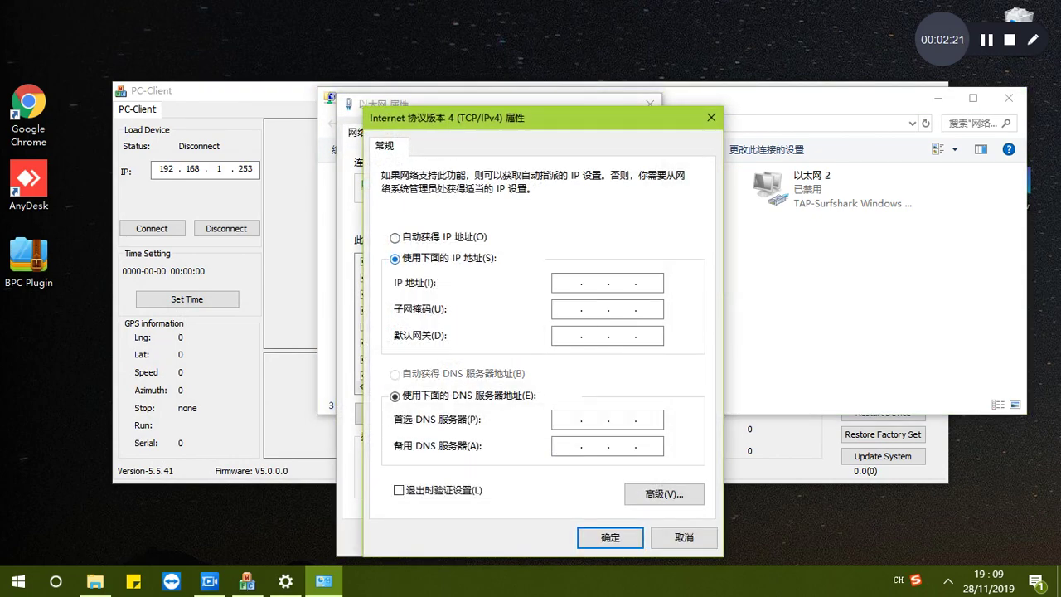
pyautogui.write('192 . ')
pyautogui.write('168 . ')
pyautogui.write('1 .')
pyautogui.press('.')
pyautogui.write('112')
pyautogui.press('Tab')
pyautogui.write('1')
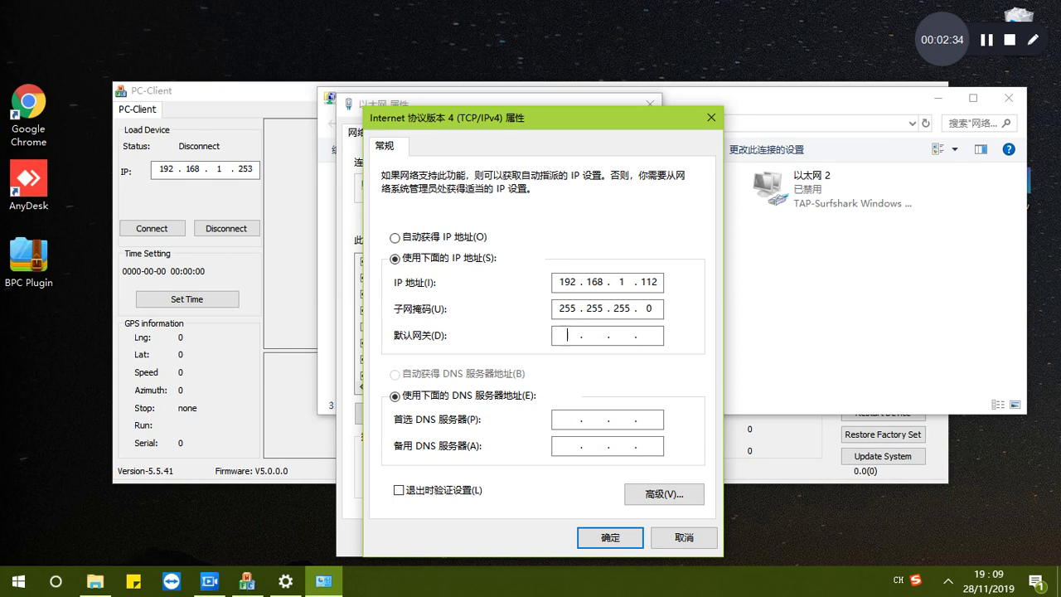
pyautogui.write('92')
pyautogui.write('1')
pyautogui.write('68')
pyautogui.write('1.')
pyautogui.write('1')
pyautogui.write('192.1')
pyautogui.write('68.1.1')
pyautogui.press('Return')
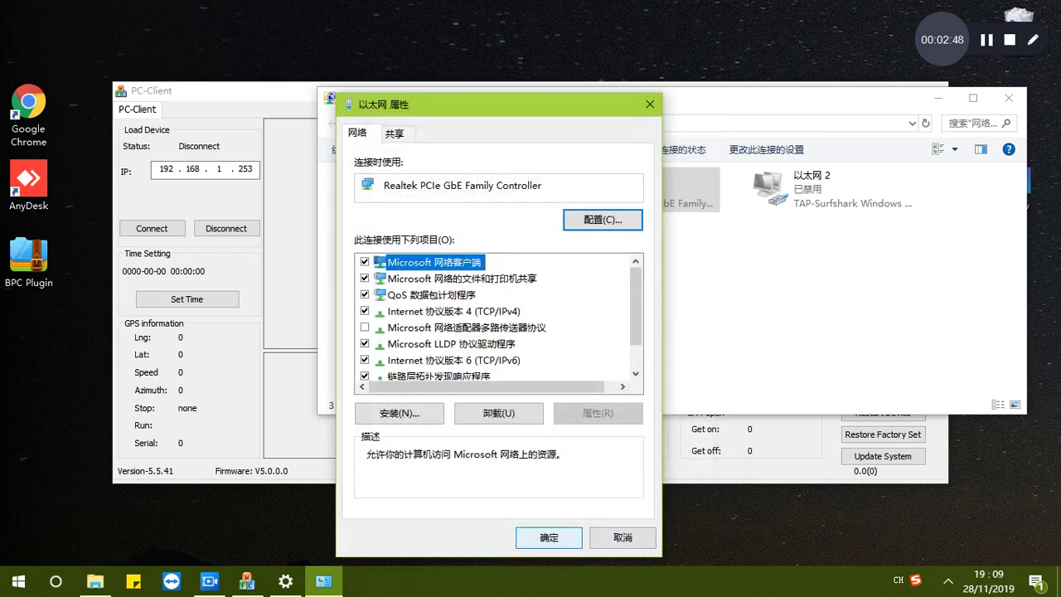
pyautogui.press('Return')
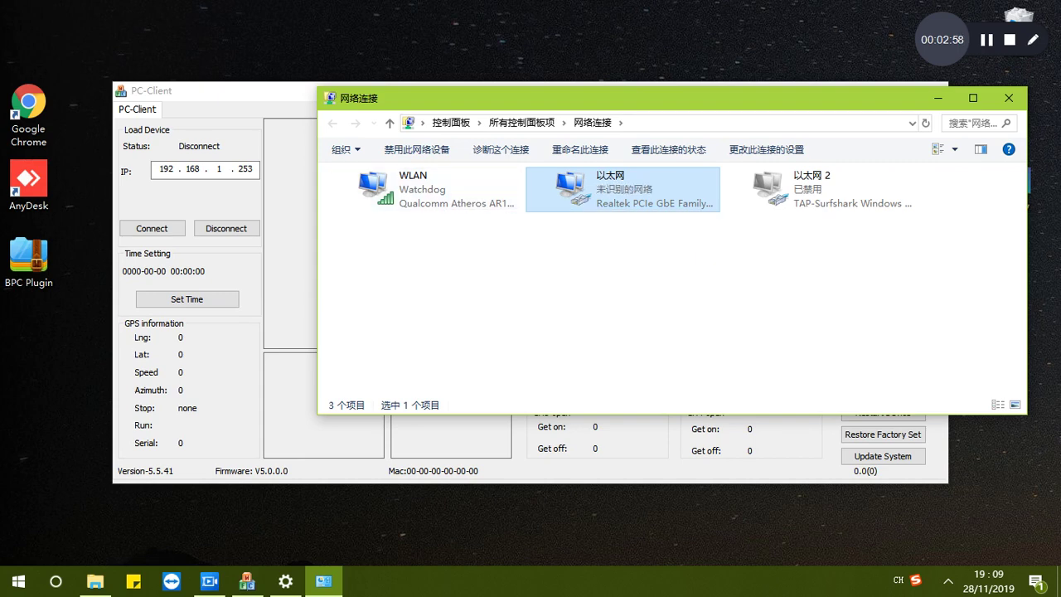
# Connect PC-Client to 192.168.1.253 so it reads Connected Device with date, firmware and counts.
pyautogui.click(152, 228)
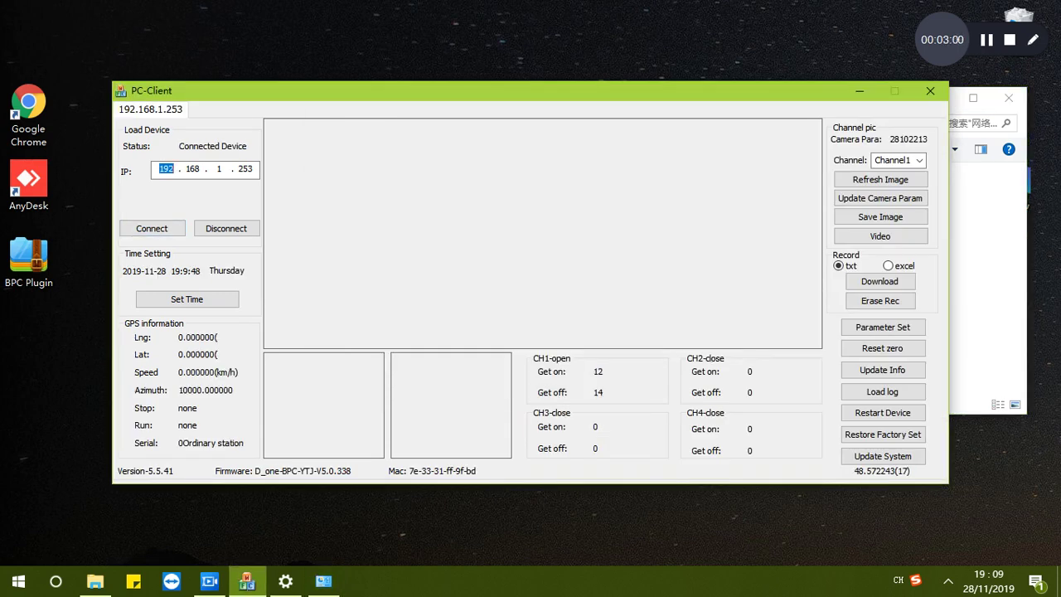